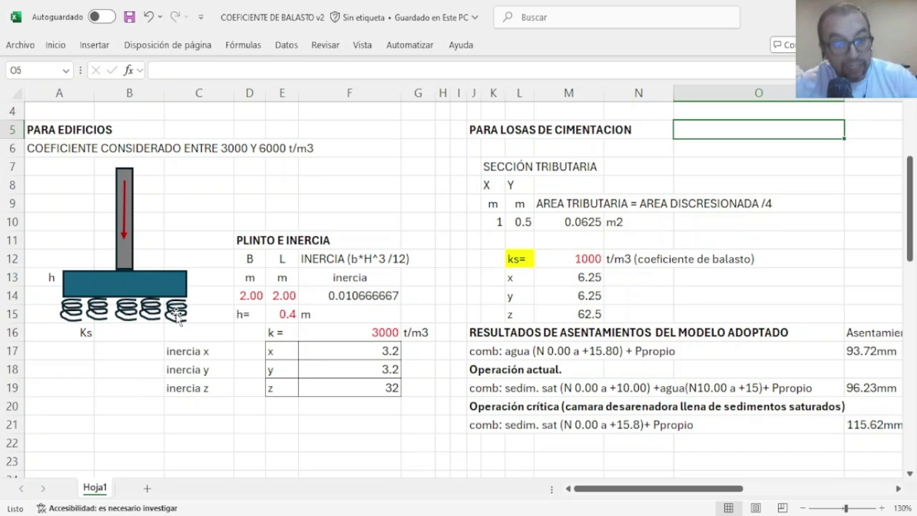
# Switch to the DESARENADOR V2 model in SAP2000 and examine the spring supports under the foundation slab in the 3D view
pyautogui.click(410, 514)
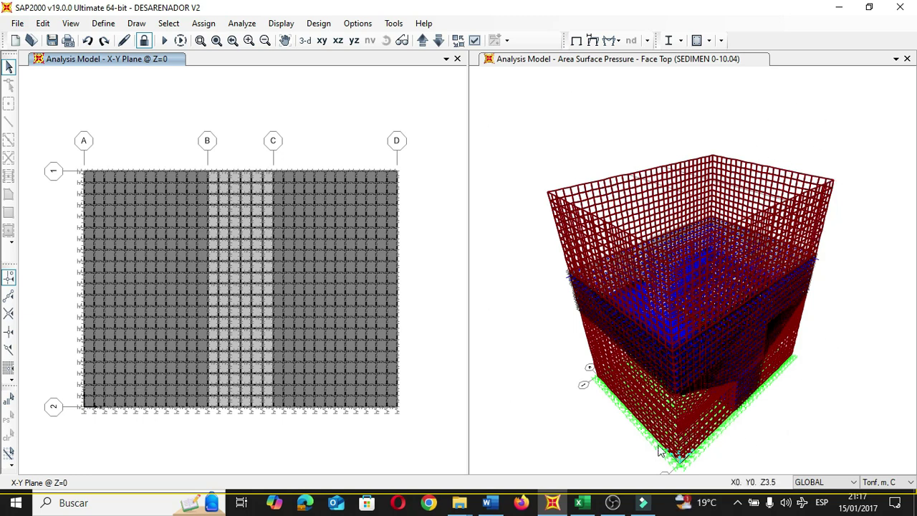
pyautogui.moveTo(649, 219); pyautogui.dragTo(633, 189, button='middle')
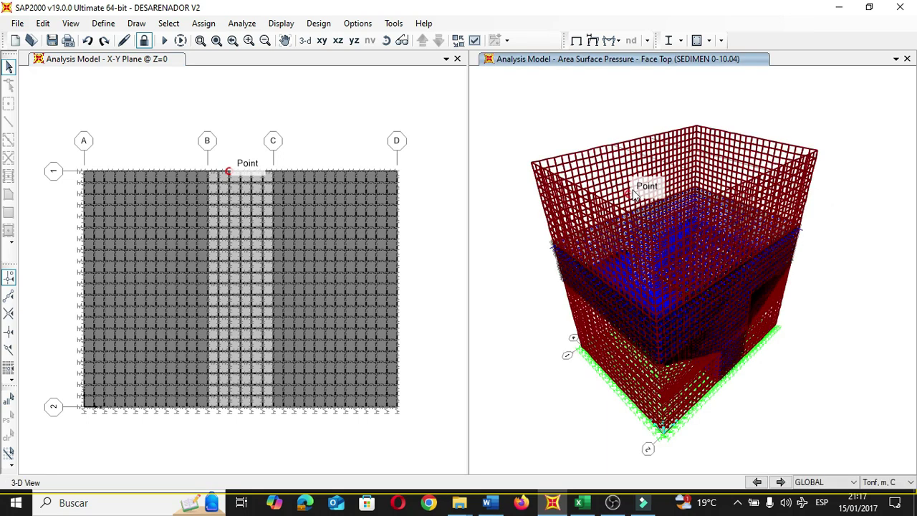
pyautogui.click(386, 40)
pyautogui.moveTo(743, 382); pyautogui.dragTo(741, 272)
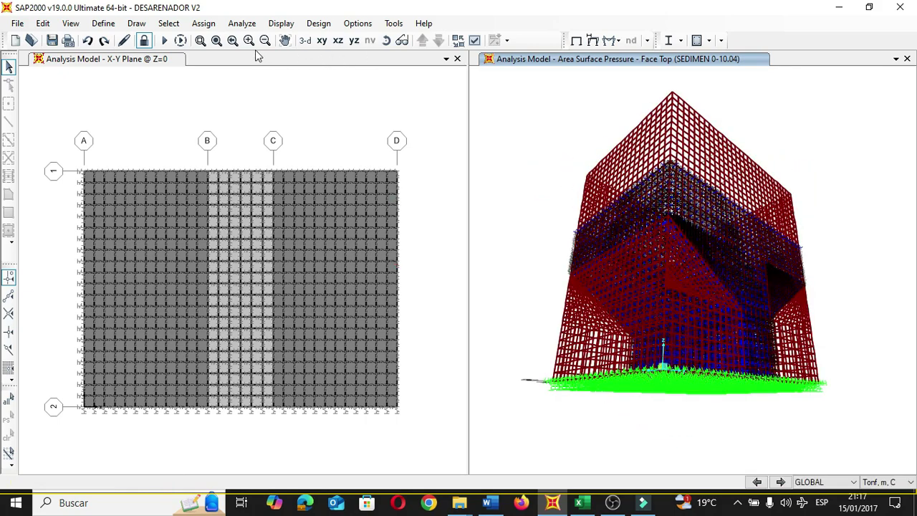
pyautogui.click(201, 40)
pyautogui.moveTo(552, 341); pyautogui.dragTo(703, 432)
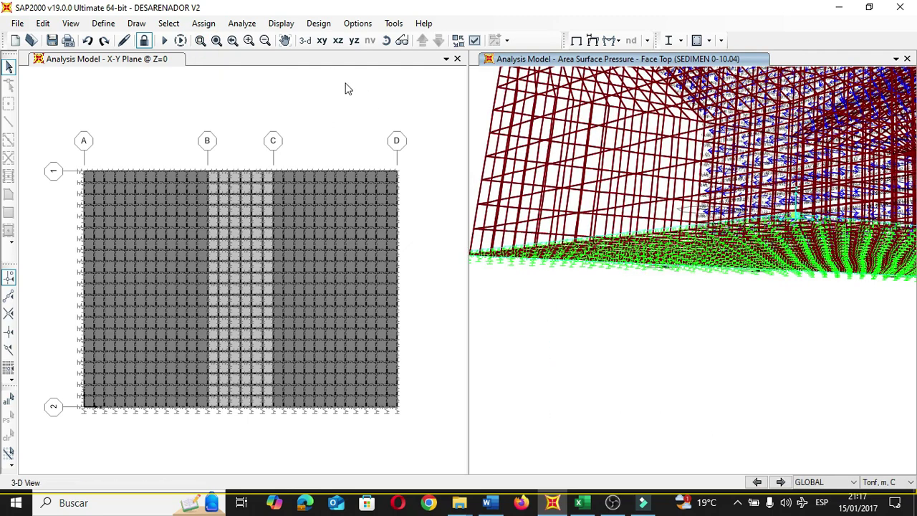
pyautogui.scroll(-5, 600, 346)
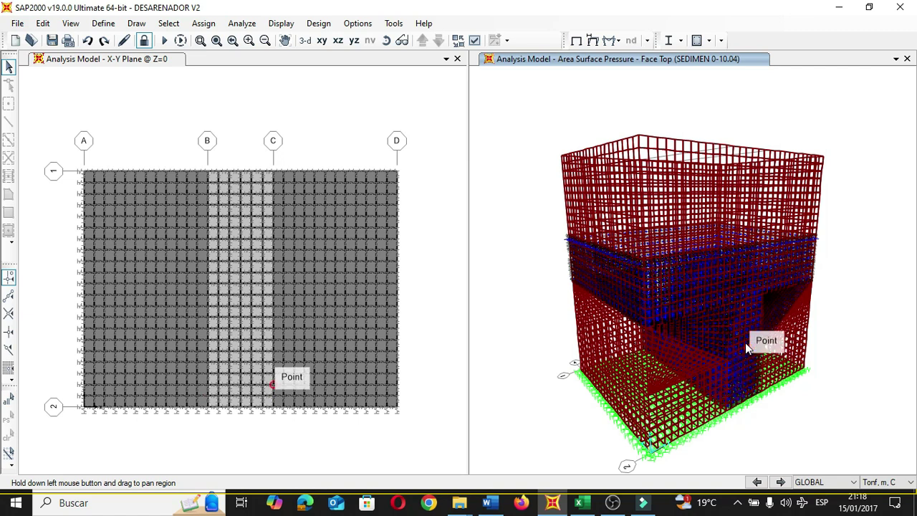
pyautogui.click(200, 40)
pyautogui.moveTo(573, 358); pyautogui.dragTo(753, 463)
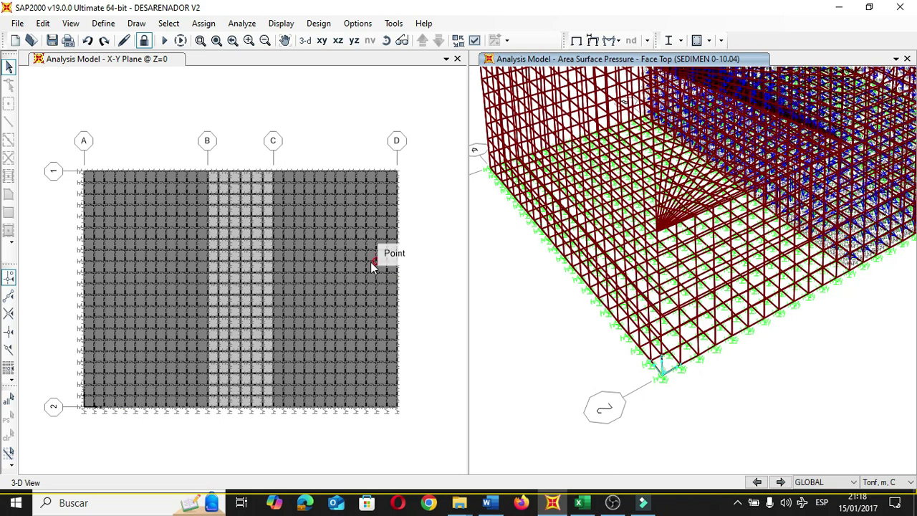
pyautogui.click(410, 262)
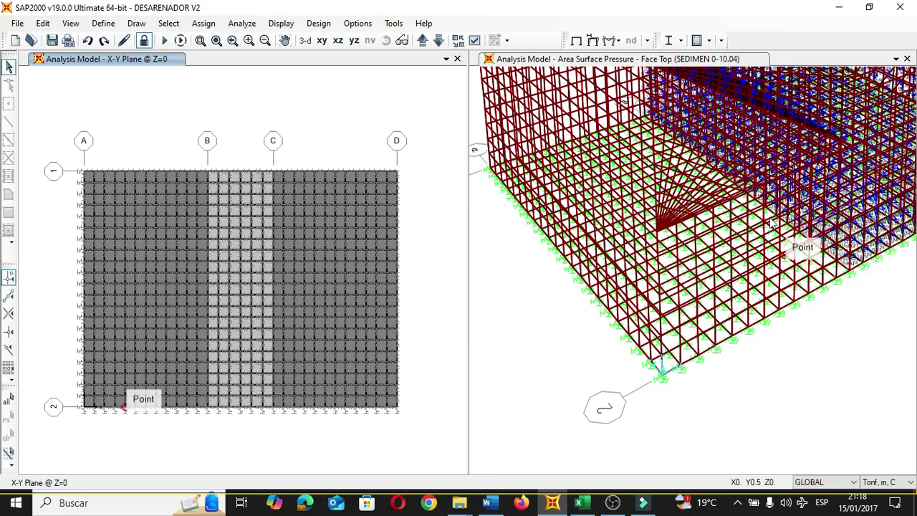
# Switch to the COEFICIENTE DE BALASTO v2 workbook in Excel and review the foundation slab's X and Y mesh dimensions and tributary area formula
pyautogui.click(584, 505)
pyautogui.scroll(-1, 445, 285)
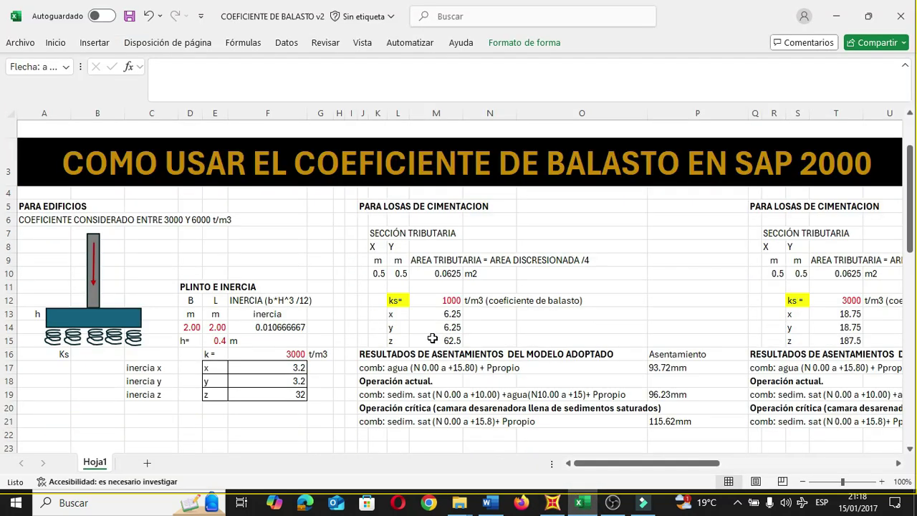
pyautogui.scroll(1, 427, 330)
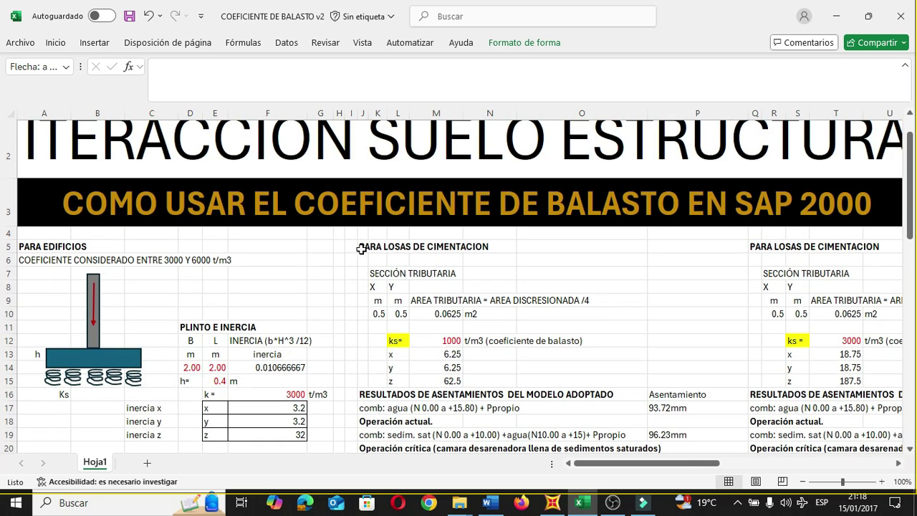
pyautogui.click(362, 248)
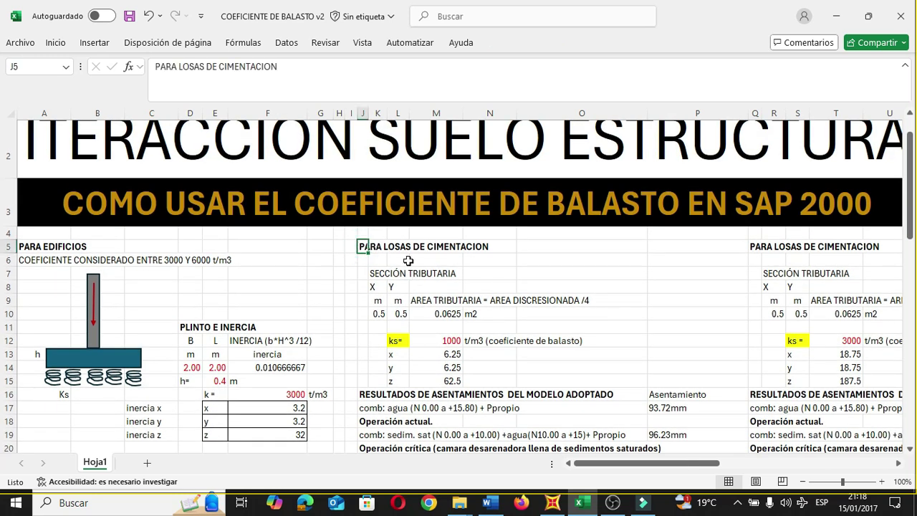
pyautogui.click(369, 287)
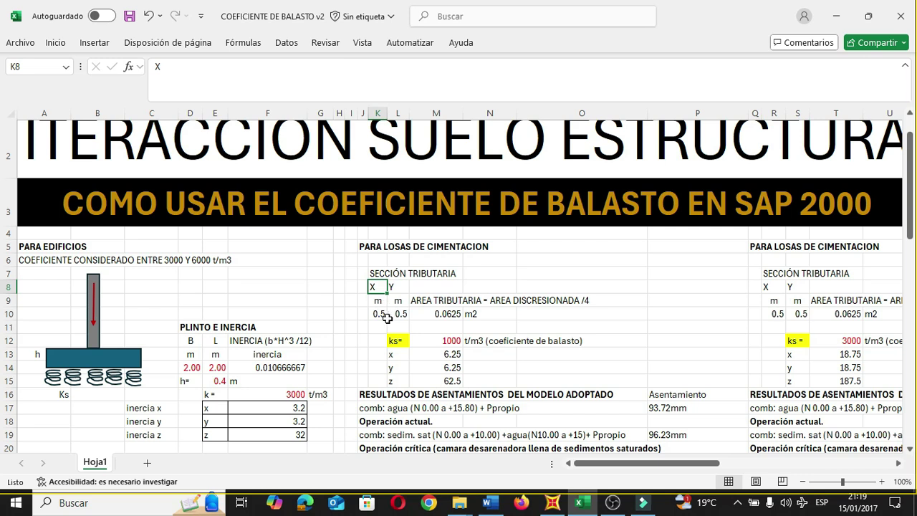
pyautogui.click(379, 316)
pyautogui.click(406, 315)
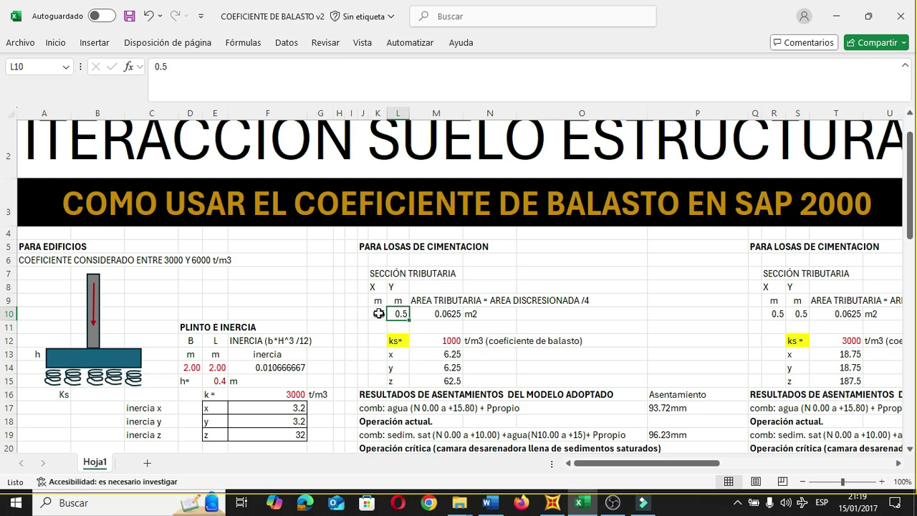
pyautogui.click(443, 316)
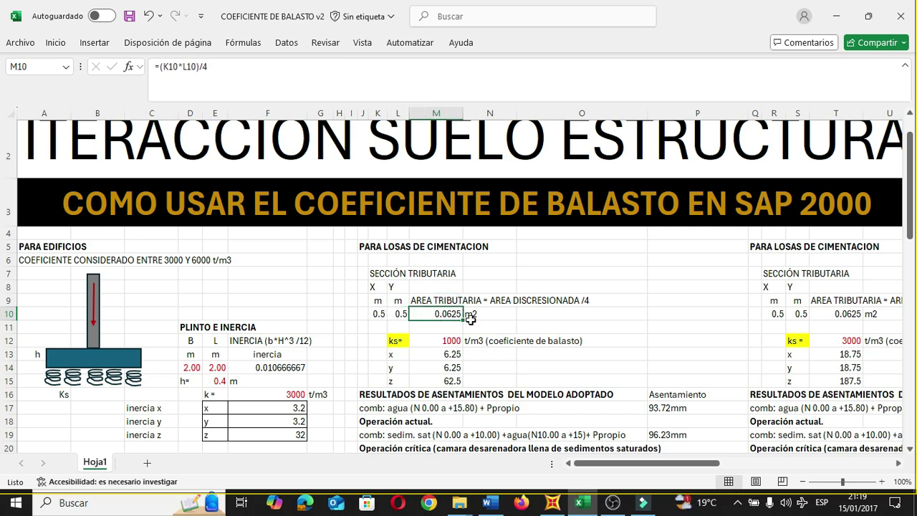
pyautogui.click(434, 328)
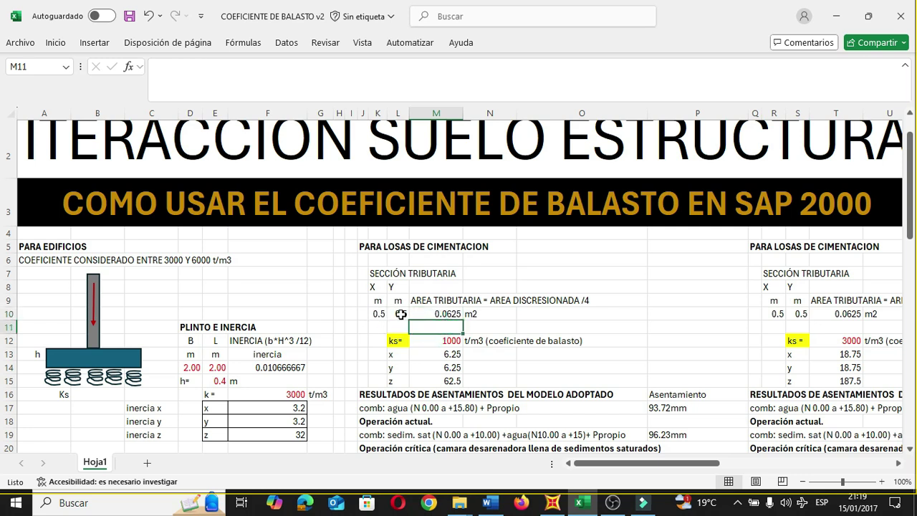
pyautogui.click(446, 314)
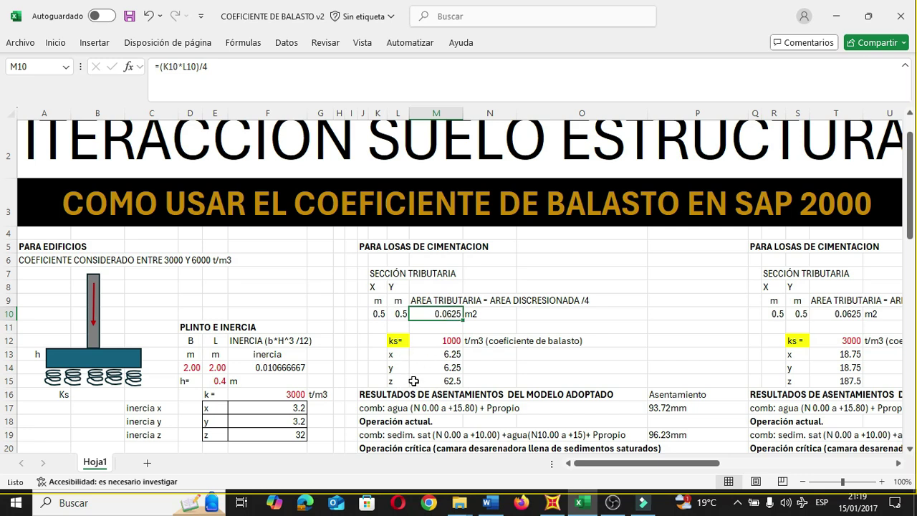
# Compare the ks coefficients of the two foundation slab tables and check the z stiffness formula in the first table
pyautogui.click(442, 341)
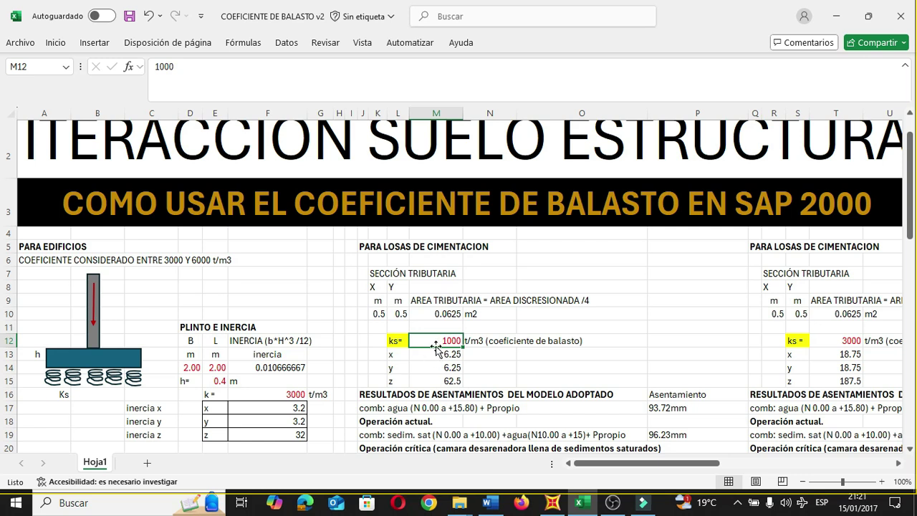
pyautogui.click(796, 342)
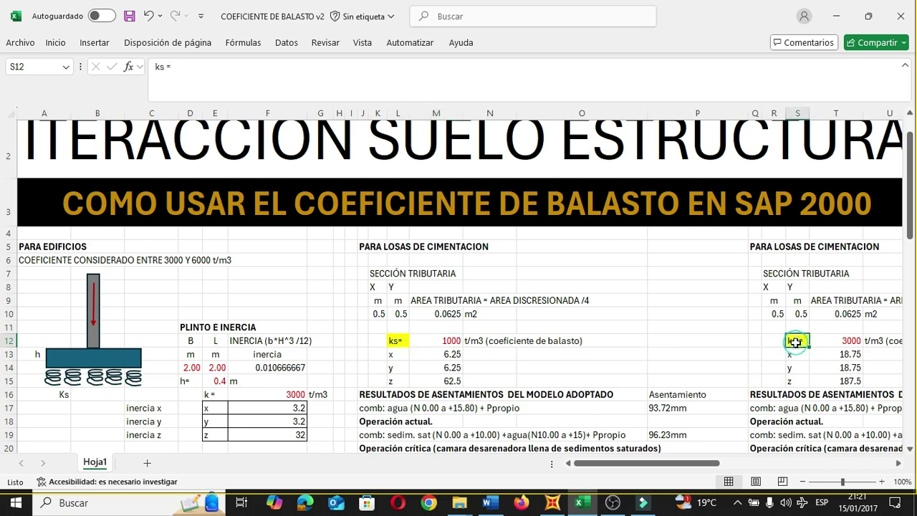
pyautogui.click(835, 341)
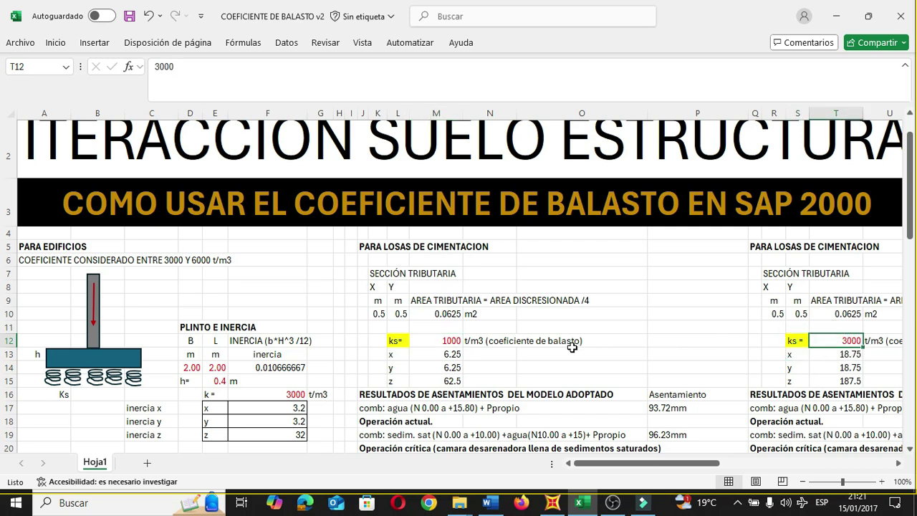
pyautogui.click(449, 378)
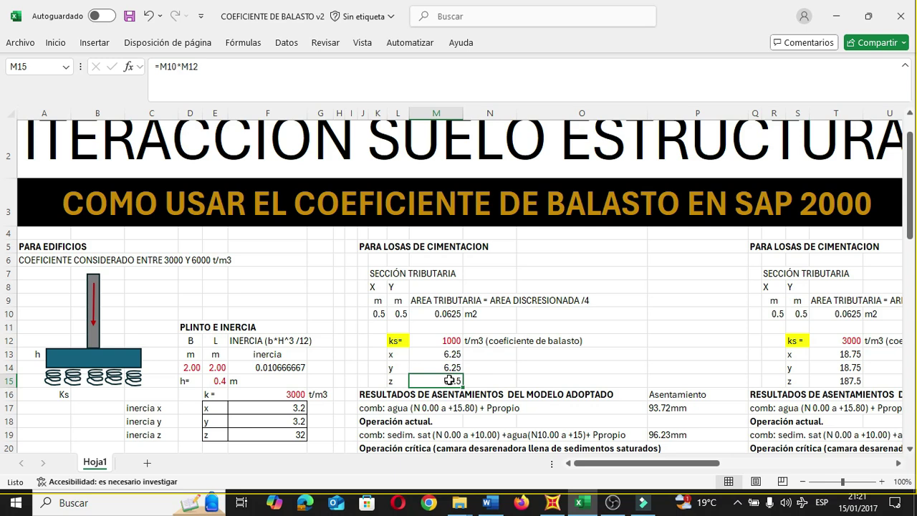
# Switch to SAP2000, select the entire foundation slab mesh in the X-Y plane at Z=0, and unlock the model, accepting deletion of the analysis results
pyautogui.click(552, 505)
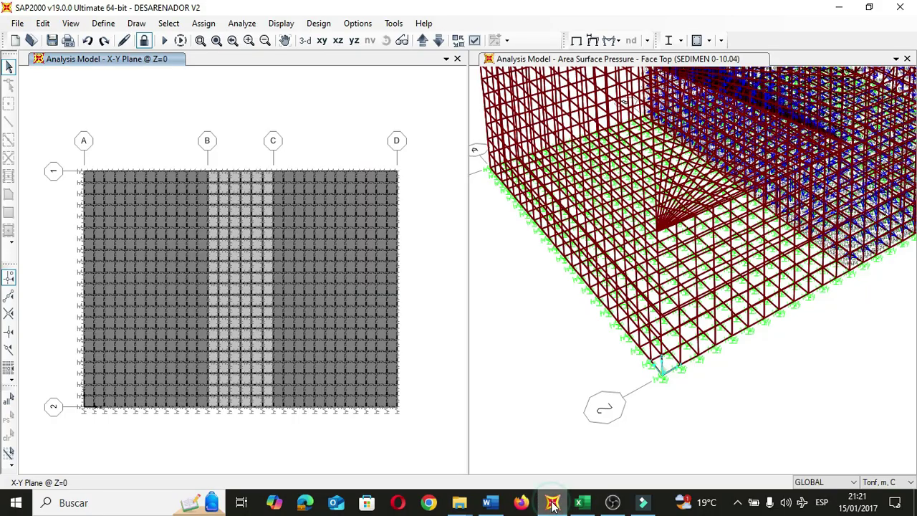
pyautogui.moveTo(58, 110); pyautogui.dragTo(447, 444)
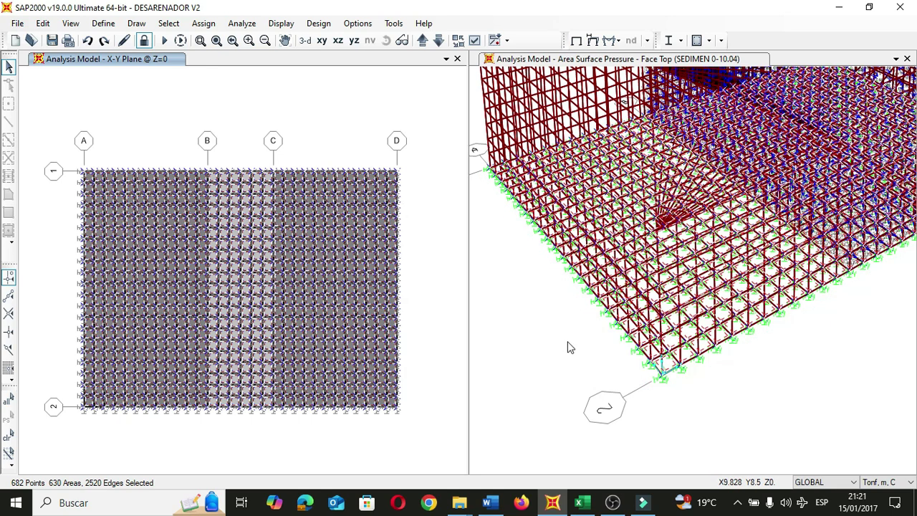
pyautogui.click(540, 291)
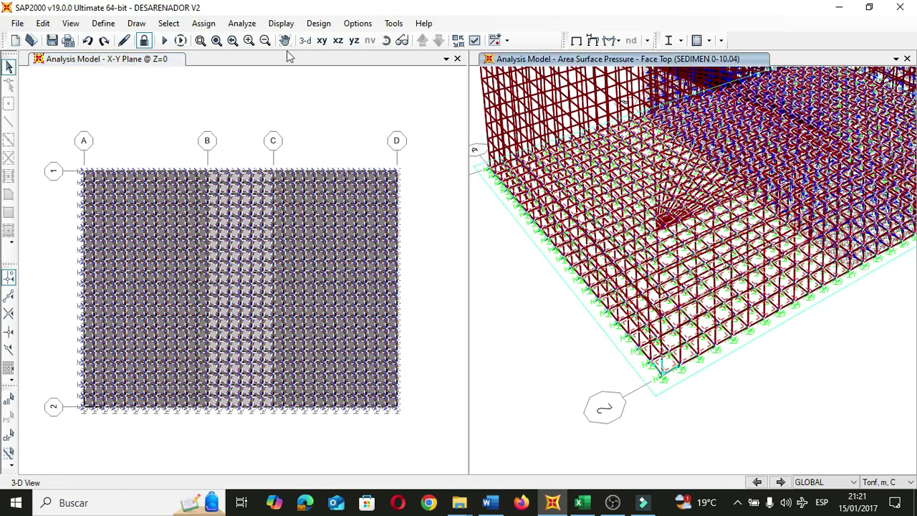
pyautogui.click(216, 40)
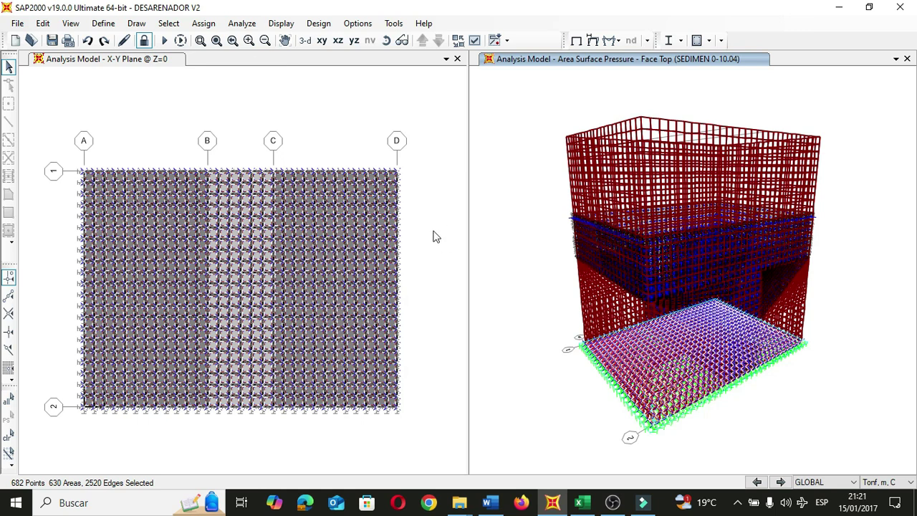
pyautogui.click(435, 280)
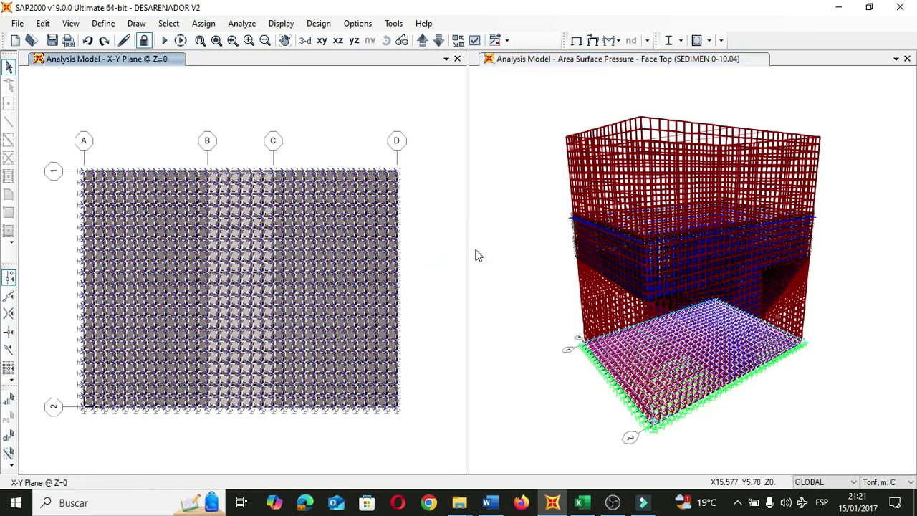
pyautogui.click(143, 40)
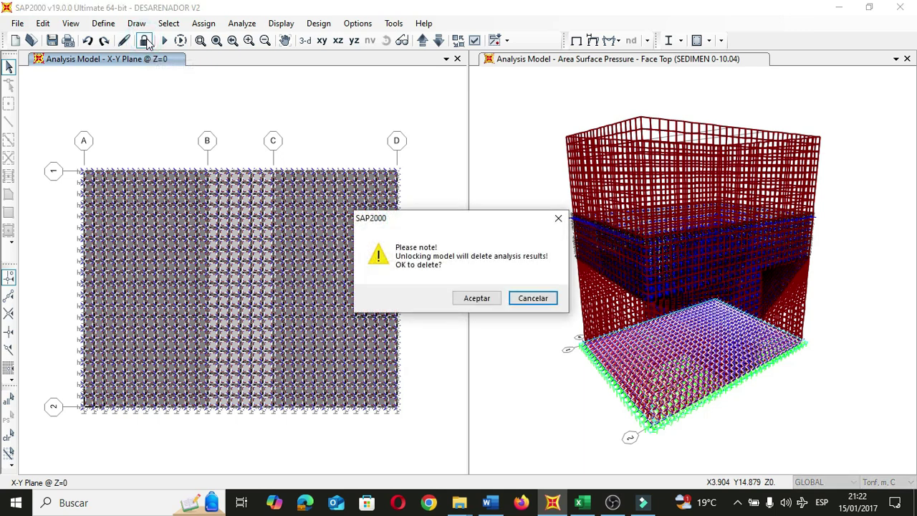
pyautogui.click(480, 298)
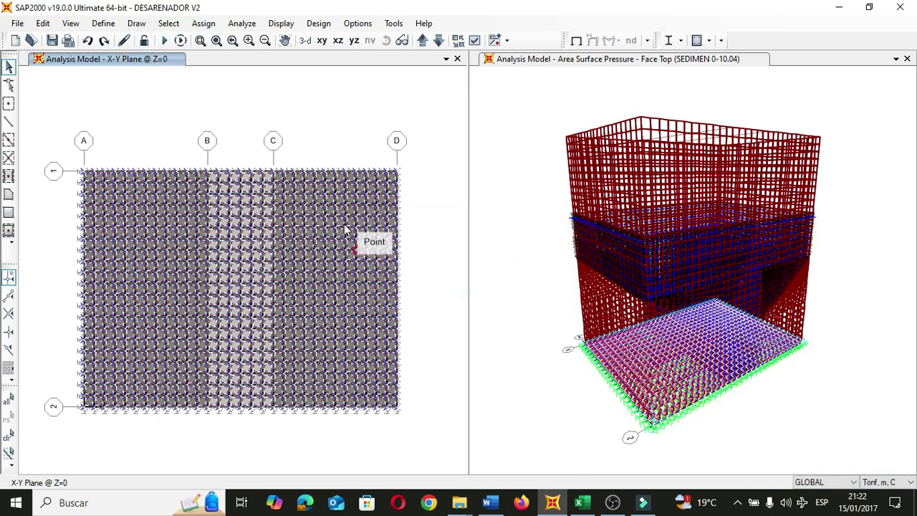
# Start a simple joint spring assignment for the selected base joints, with the spring direction set to GLOBAL
pyautogui.click(203, 23)
pyautogui.moveTo(228, 45)
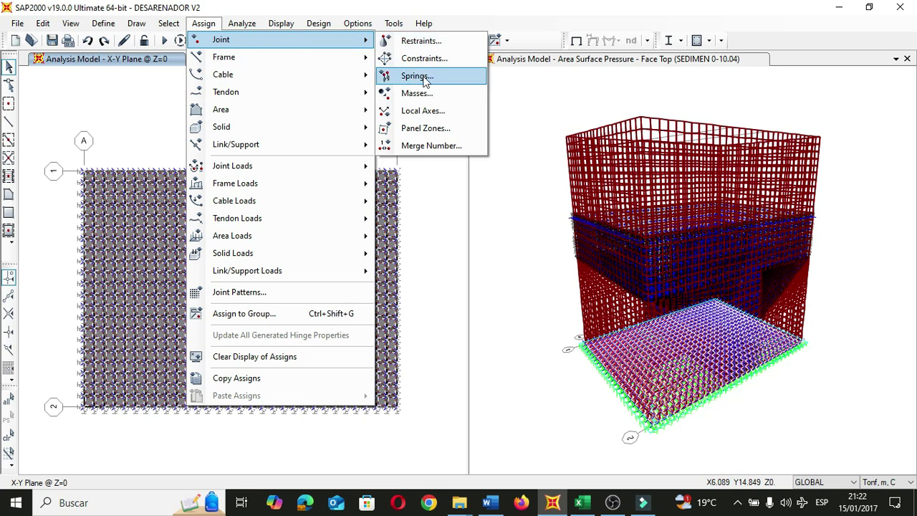
pyautogui.click(423, 77)
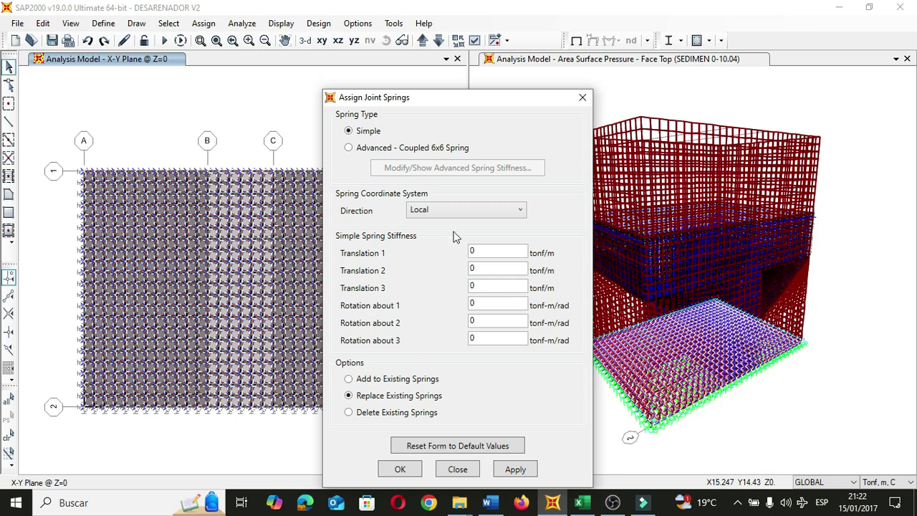
pyautogui.click(504, 210)
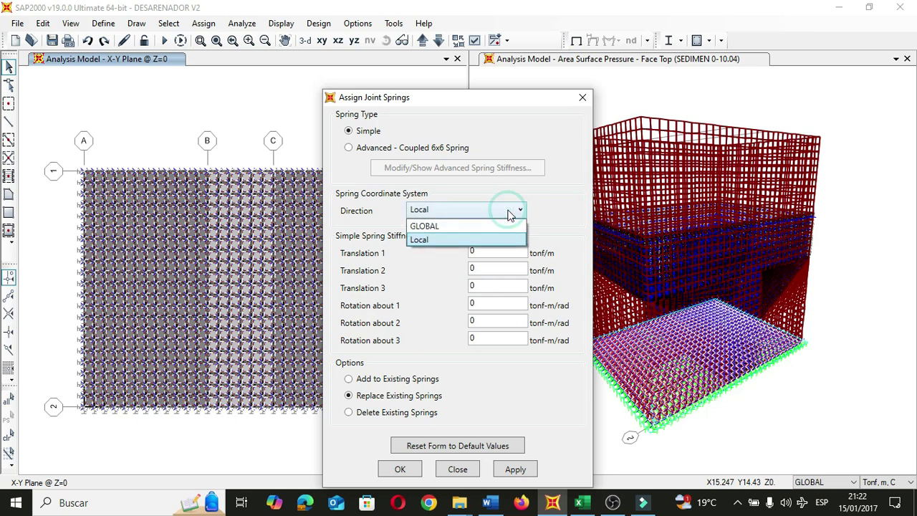
pyautogui.click(466, 227)
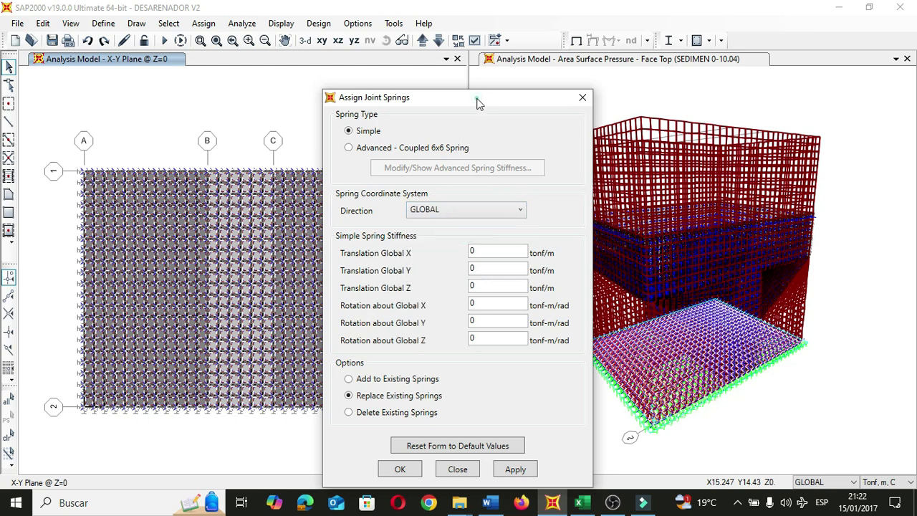
pyautogui.moveTo(479, 103); pyautogui.dragTo(612, 105)
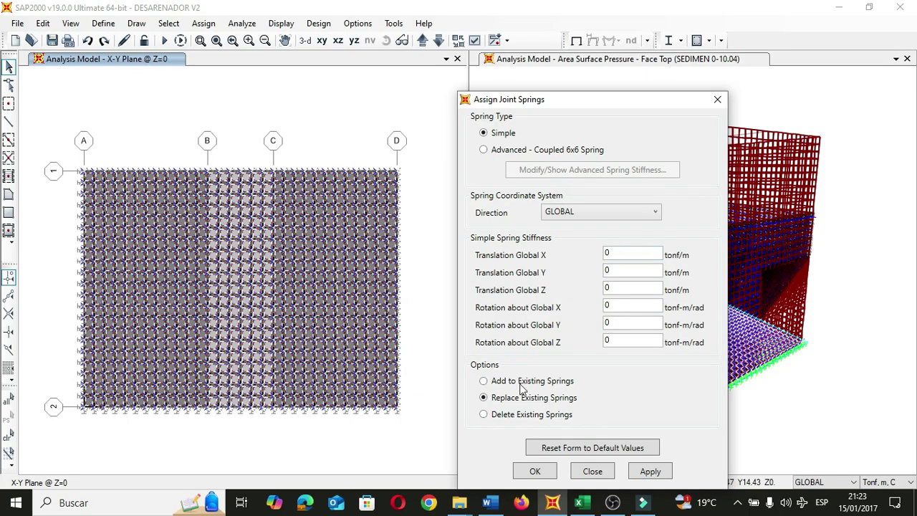
# Switch to the Excel workbook and review the tributary area, ks coefficient and z stiffness formula of the first foundation slab table
pyautogui.click(586, 506)
pyautogui.click(449, 313)
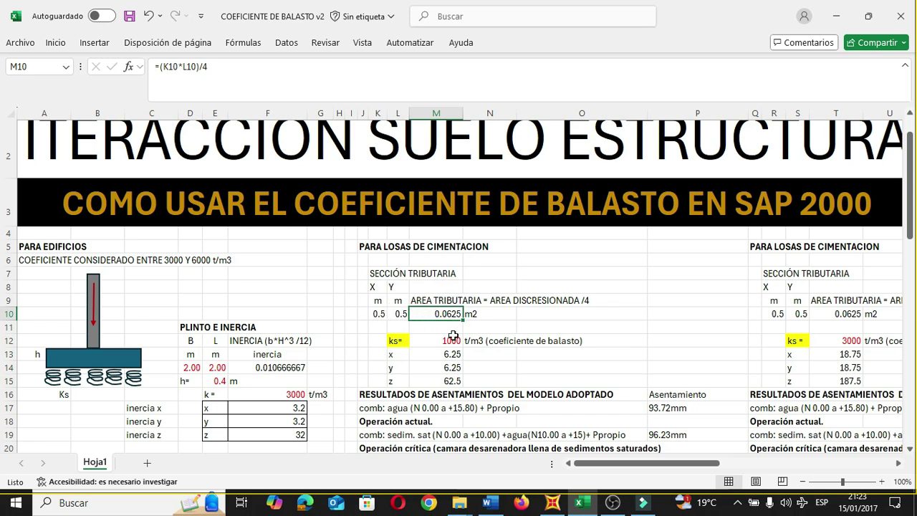
pyautogui.click(433, 343)
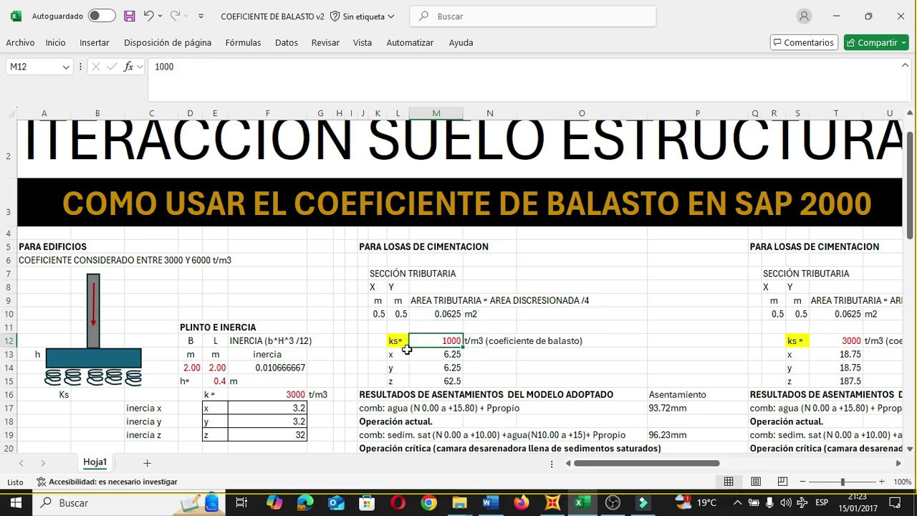
pyautogui.click(432, 379)
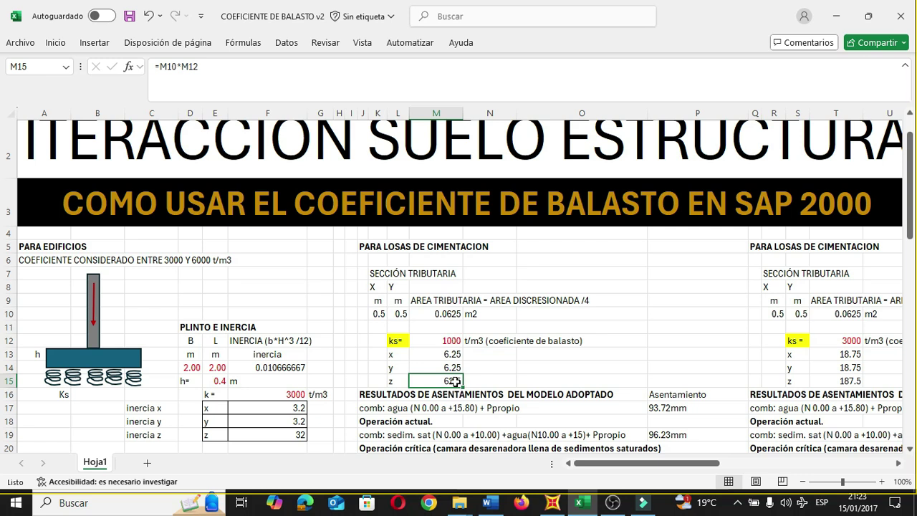
pyautogui.click(216, 72)
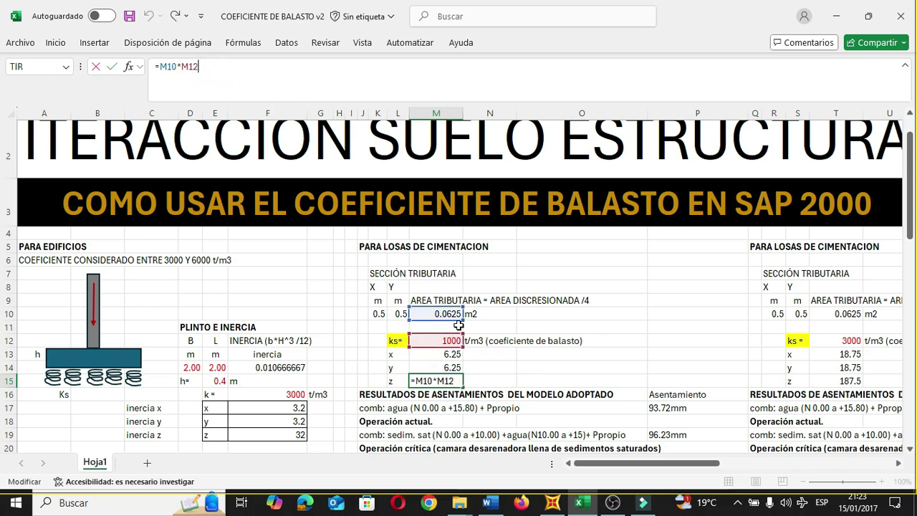
pyautogui.press('Escape')
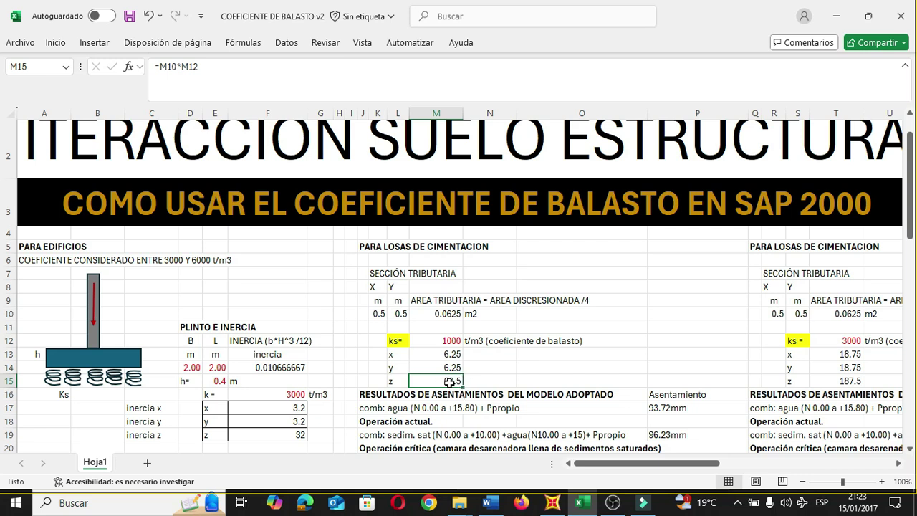
# Check how the x stiffness is derived from the z stiffness in the first foundation slab table
pyautogui.click(552, 503)
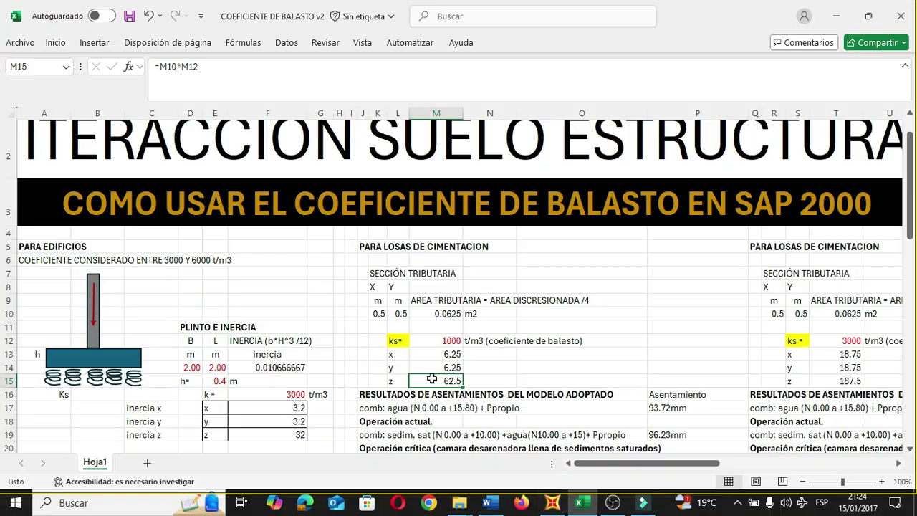
pyautogui.click(451, 354)
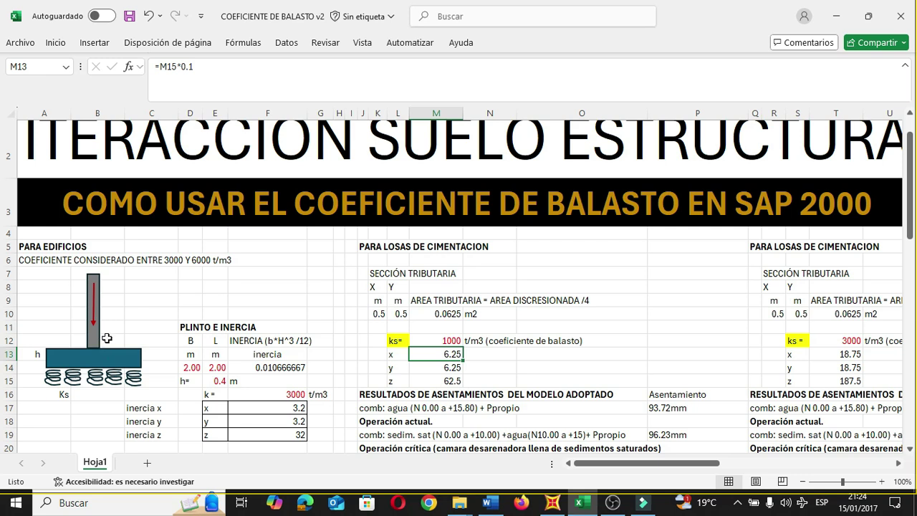
pyautogui.click(440, 383)
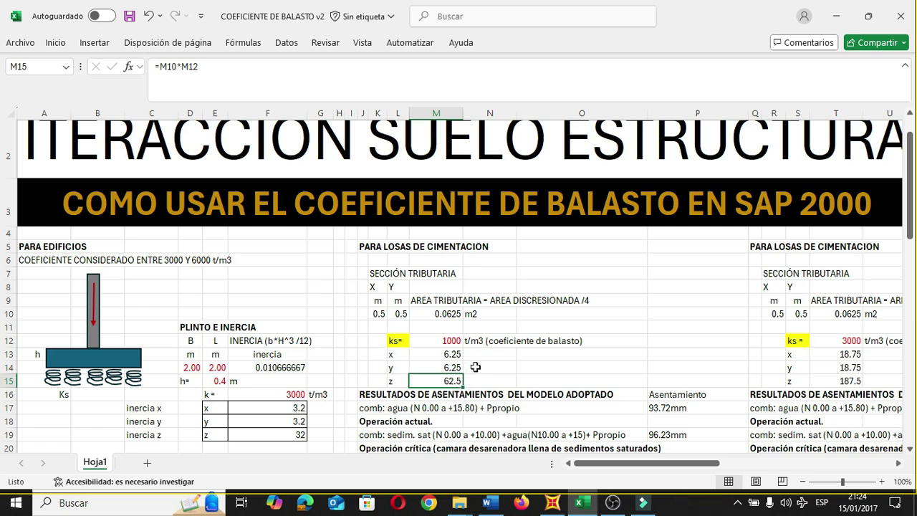
pyautogui.click(454, 353)
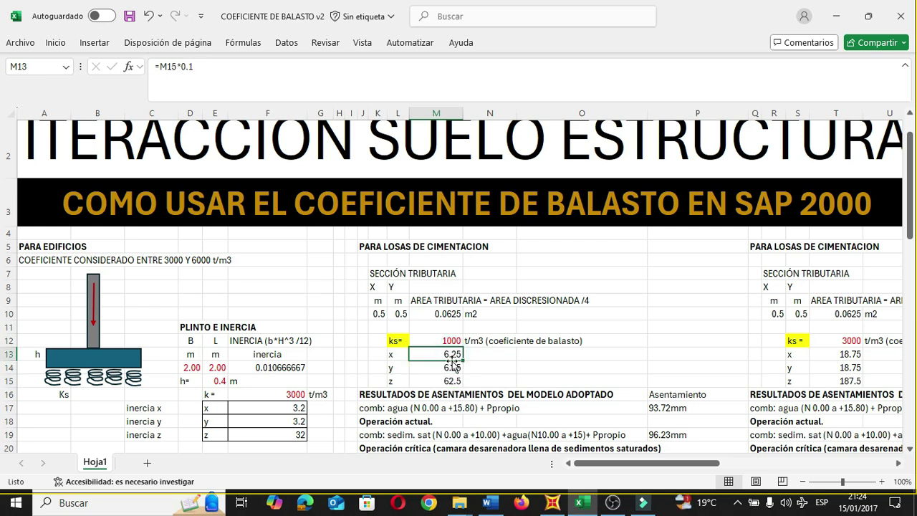
pyautogui.click(451, 379)
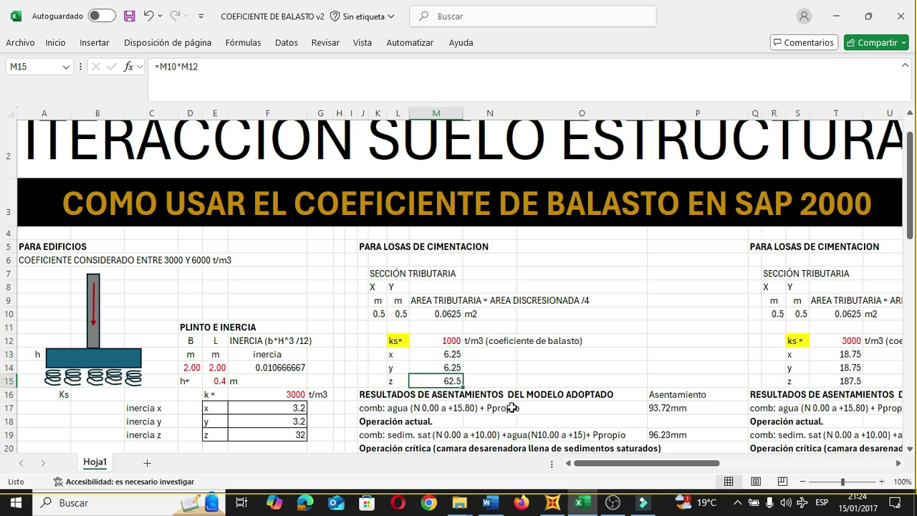
# Switch to SAP2000 and apply simple local springs to the selected base joints, with Translation 1 and Translation 2 set to 6.25 tonf/m
pyautogui.click(551, 502)
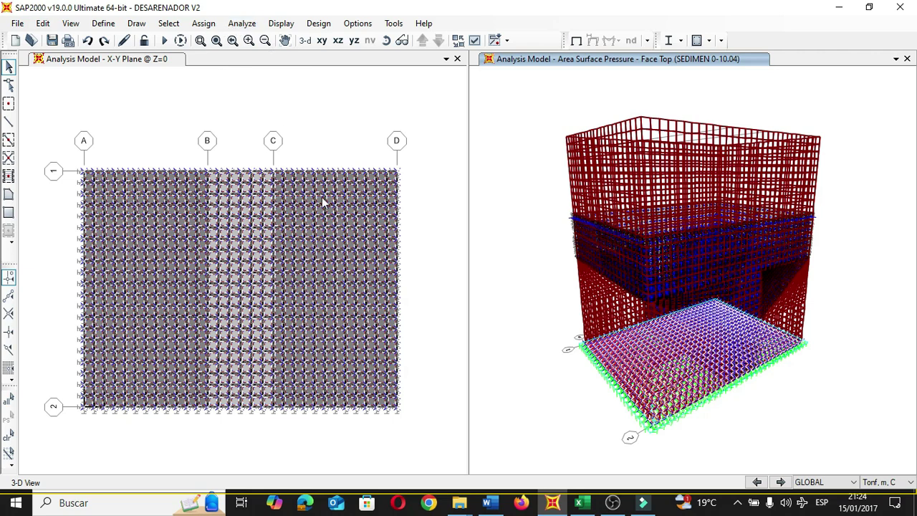
pyautogui.click(204, 24)
pyautogui.moveTo(221, 42)
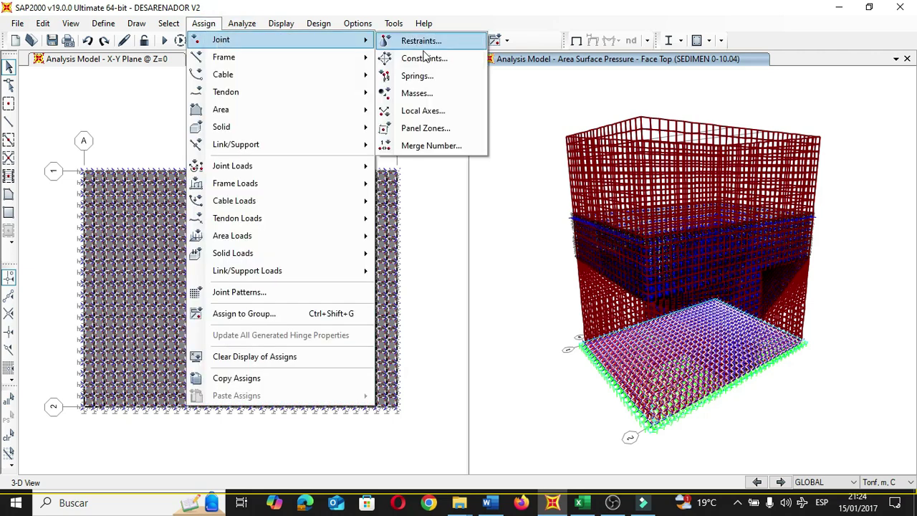
pyautogui.click(421, 76)
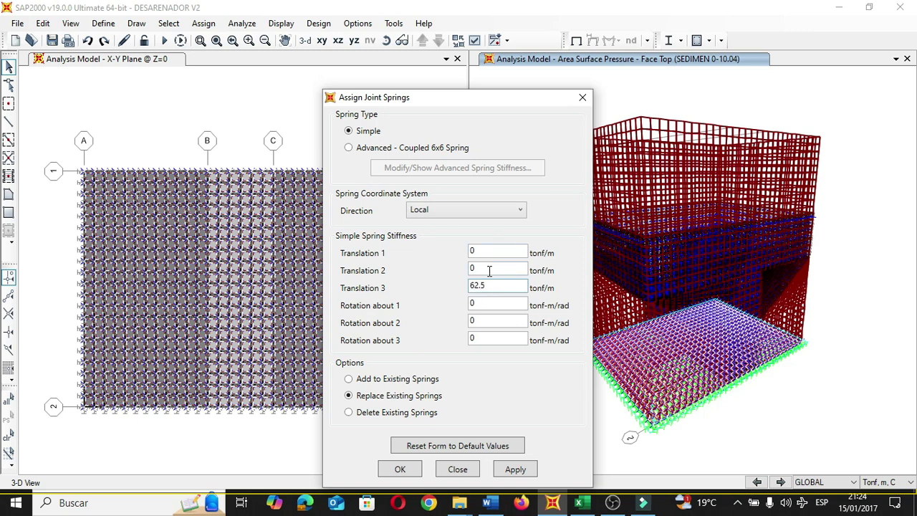
pyautogui.moveTo(487, 269); pyautogui.dragTo(439, 271)
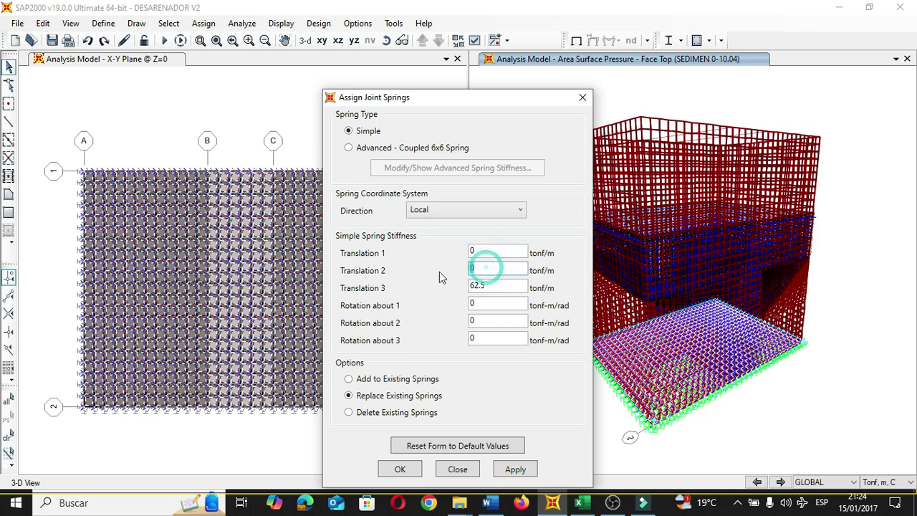
pyautogui.write('6.25')
pyautogui.hotkey('shift', 'Tab')
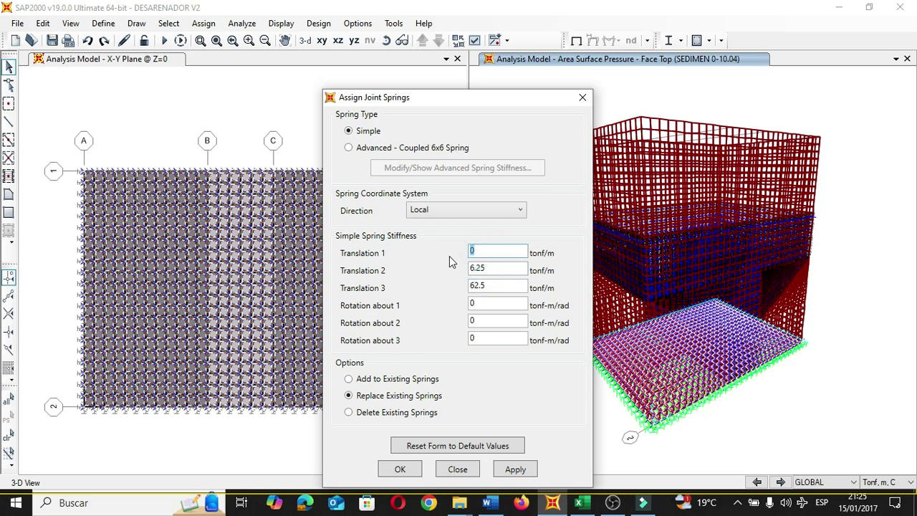
pyautogui.write('6.25')
pyautogui.click(892, 480)
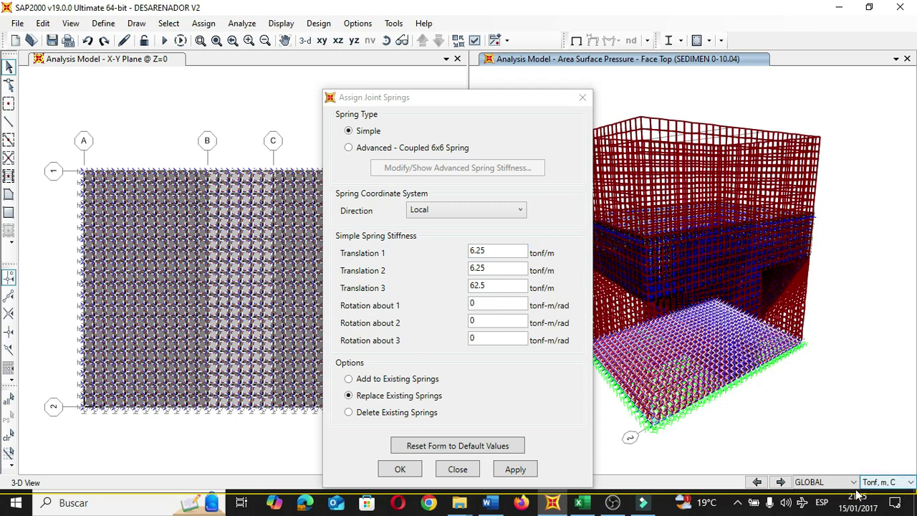
pyautogui.click(516, 470)
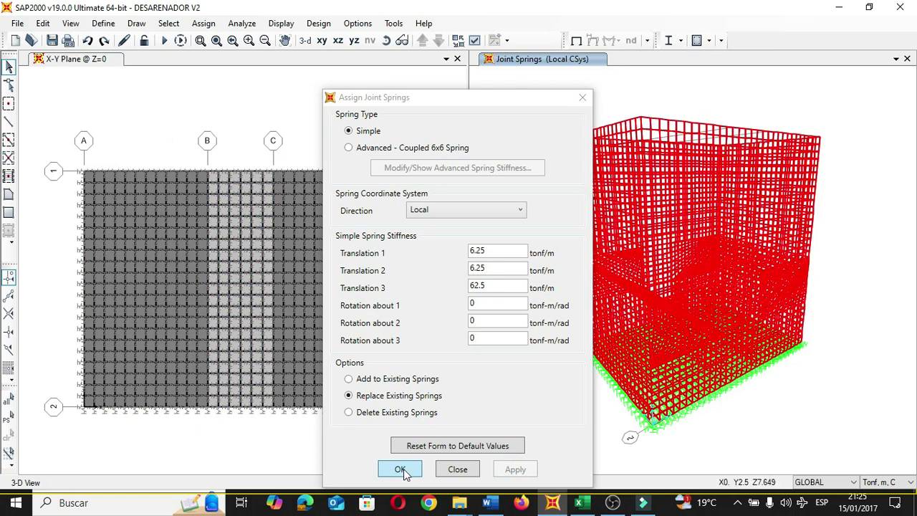
# Change the joint spring direction to GLOBAL and accept the spring assignment form
pyautogui.click(518, 210)
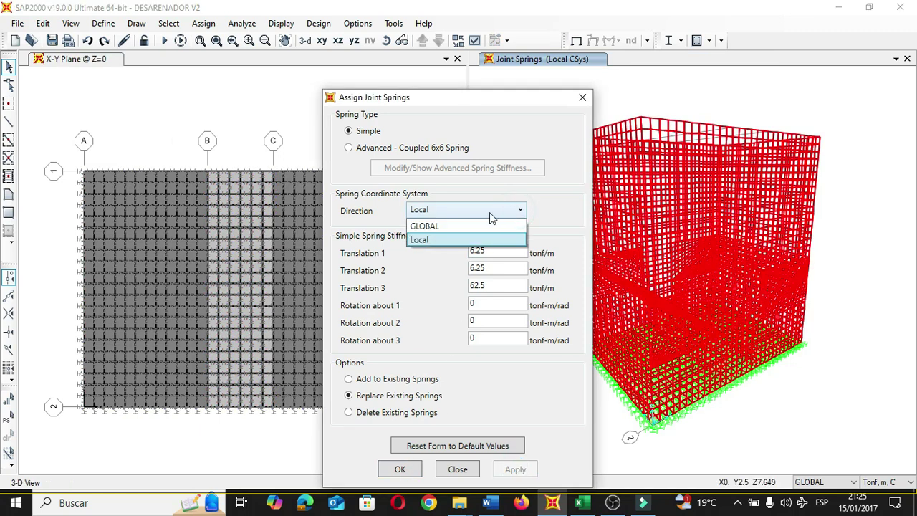
pyautogui.click(445, 226)
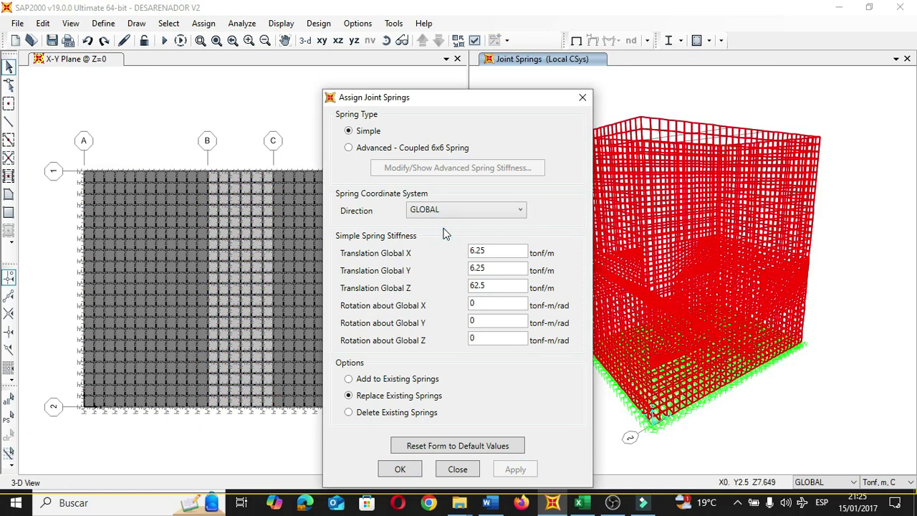
pyautogui.click(407, 470)
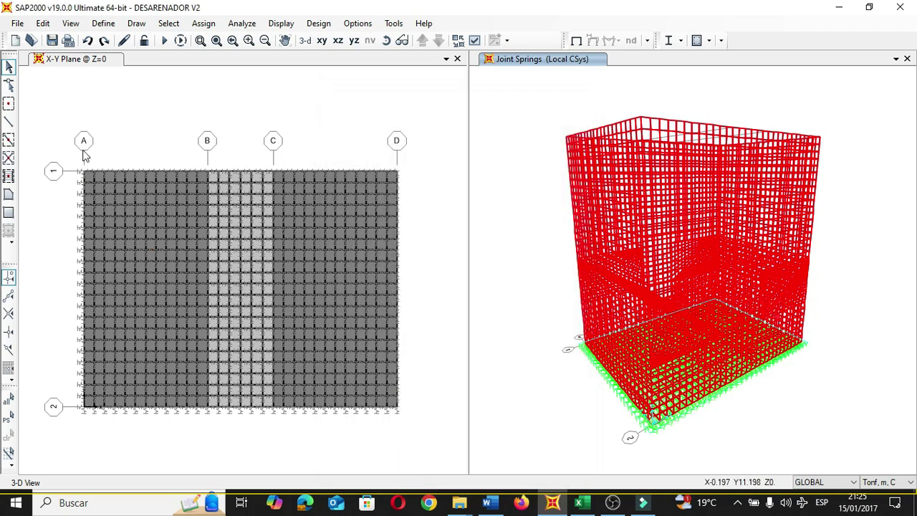
# Select the entire slab mesh at Z=0 and assign GLOBAL joint springs of 6.25 tonf/m in X and Y and 62.5 tonf/m in Z
pyautogui.moveTo(81, 155); pyautogui.dragTo(432, 431)
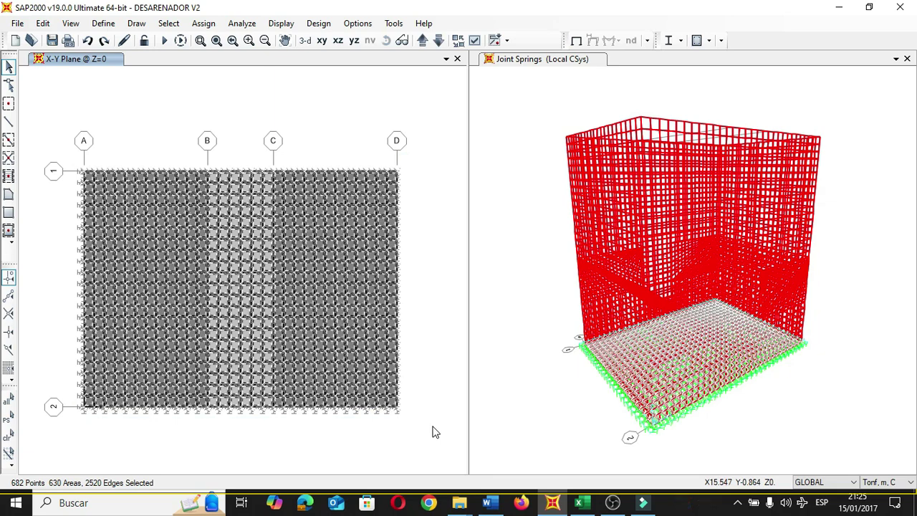
pyautogui.click(204, 22)
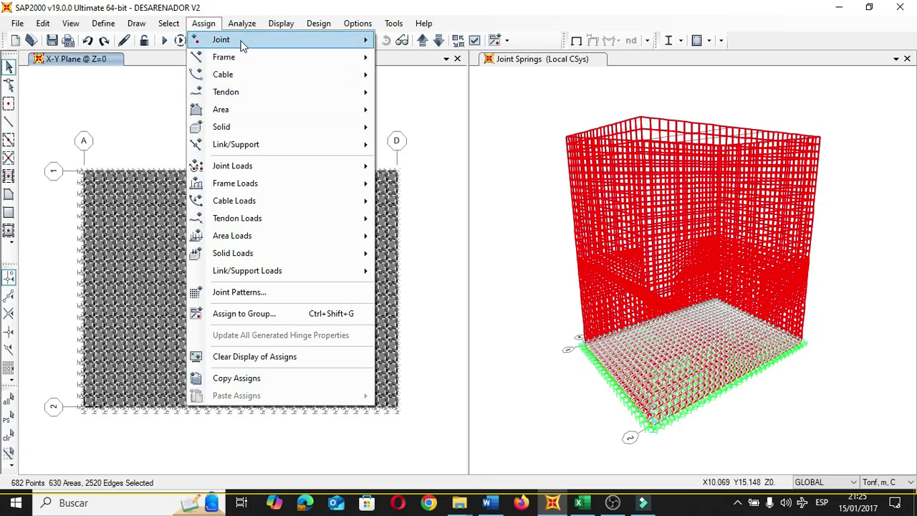
pyautogui.moveTo(215, 40)
pyautogui.click(421, 75)
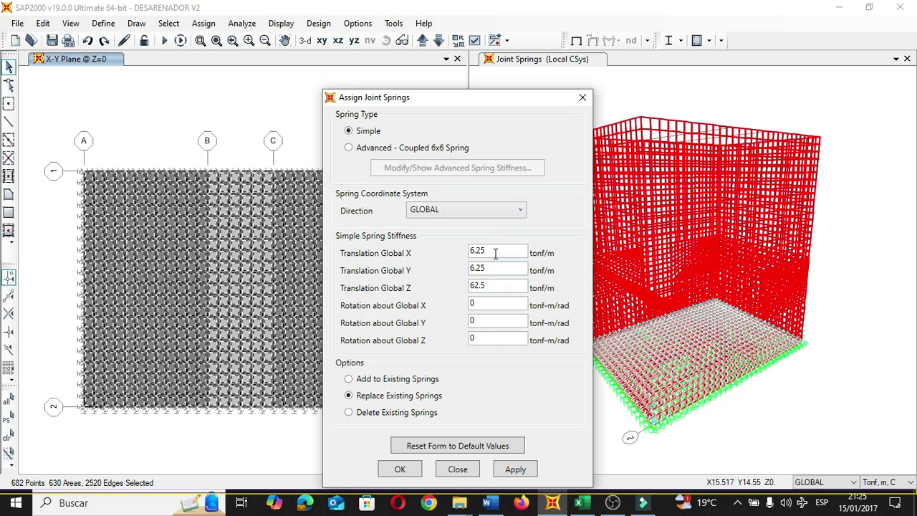
pyautogui.click(521, 471)
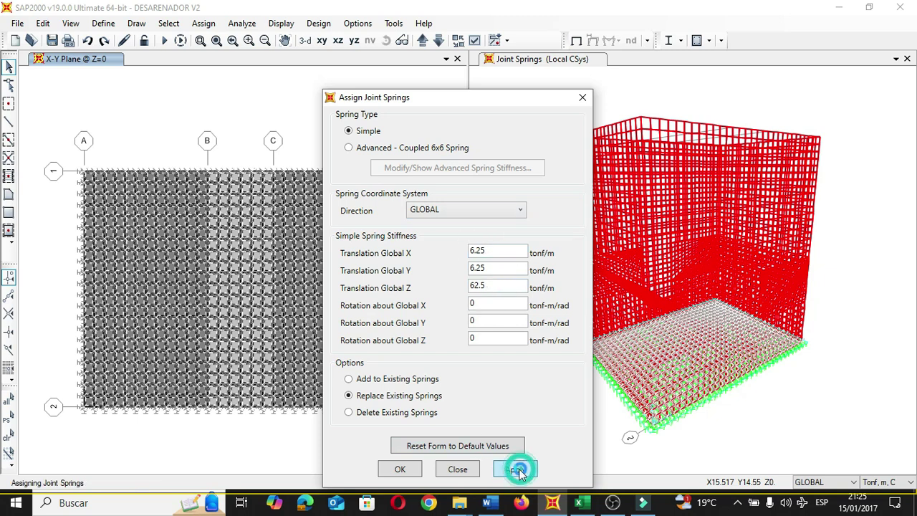
pyautogui.click(400, 469)
# Run the analysis and show the displacements of the slab corner joint at grid intersection D-1
pyautogui.click(312, 129)
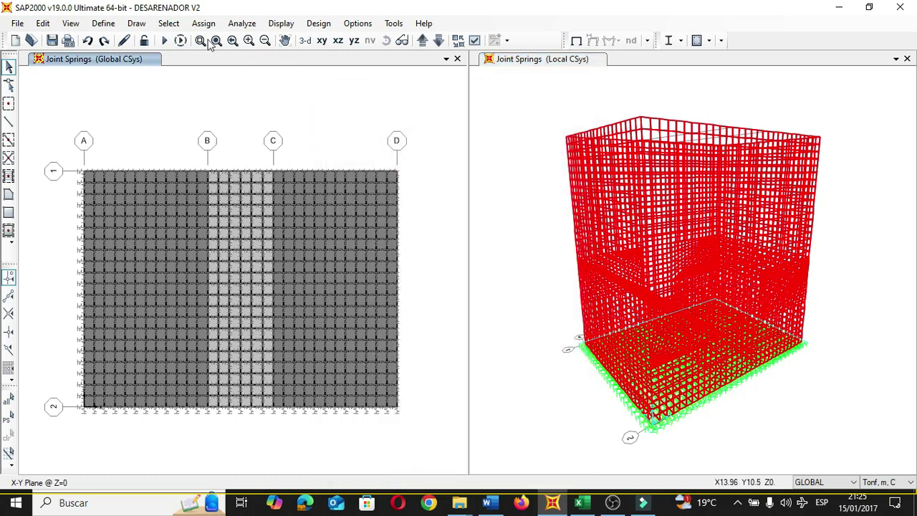
pyautogui.click(164, 40)
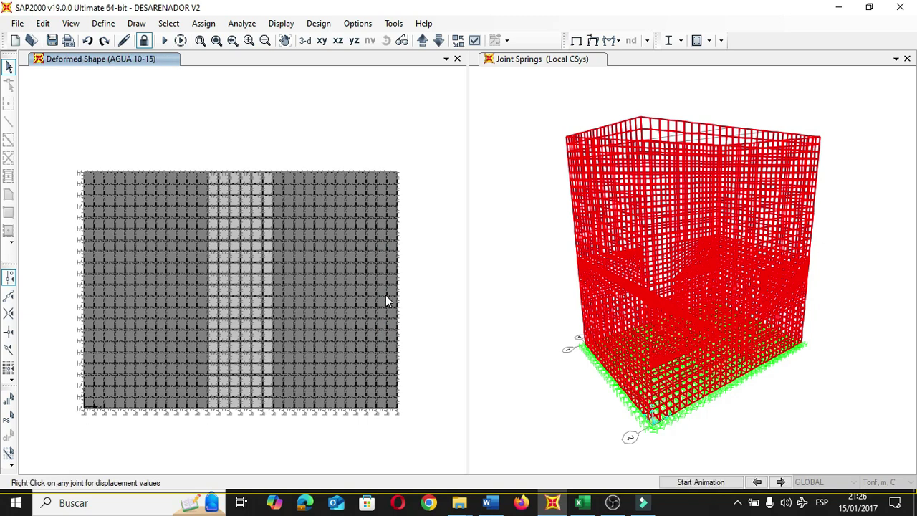
pyautogui.click(394, 171)
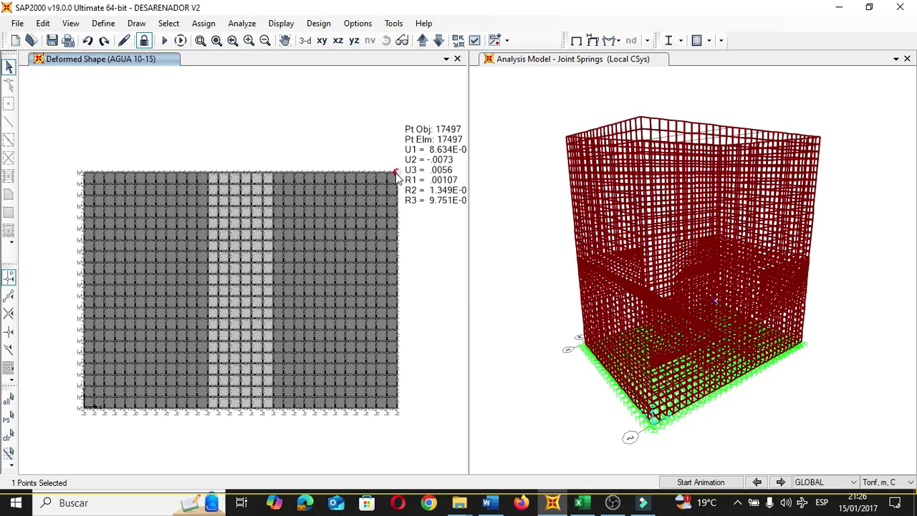
# Set the display units to Tonf, mm, C and read the D-1 corner joint's displacements in millimetres
pyautogui.click(911, 482)
pyautogui.click(882, 427)
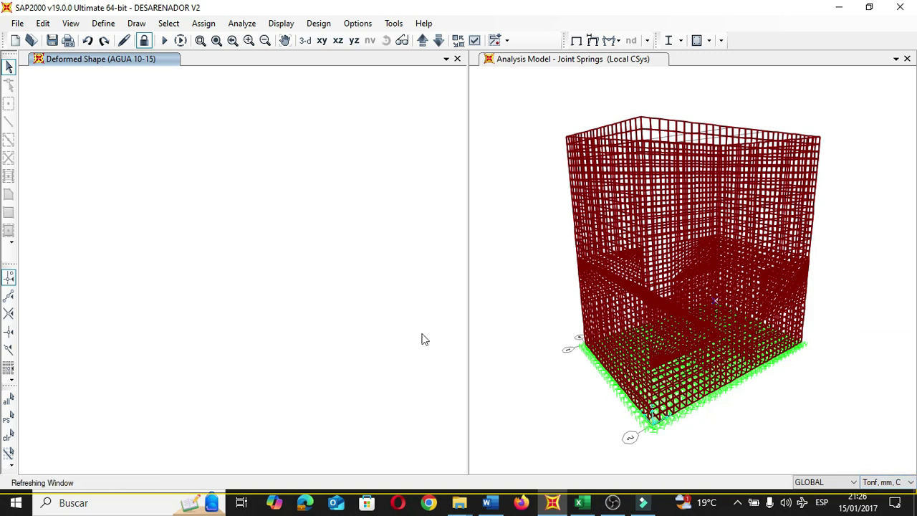
pyautogui.rightClick(398, 175)
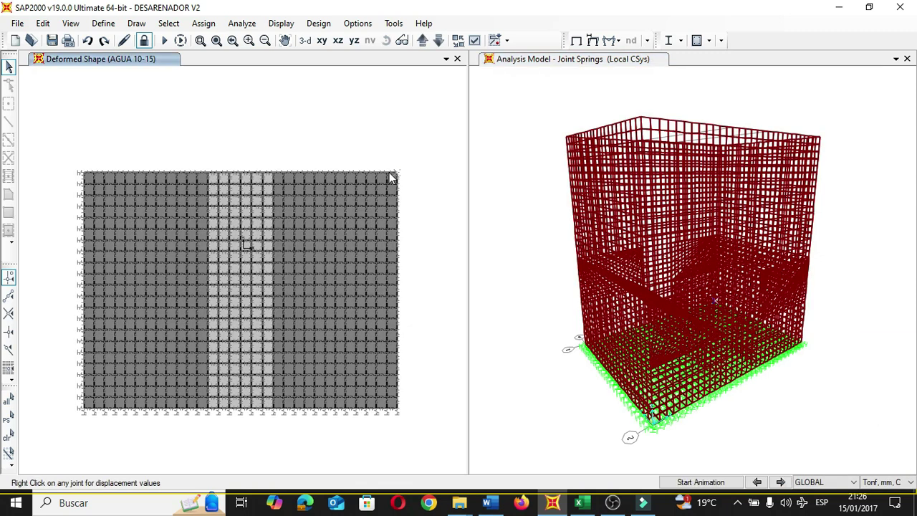
pyautogui.rightClick(396, 174)
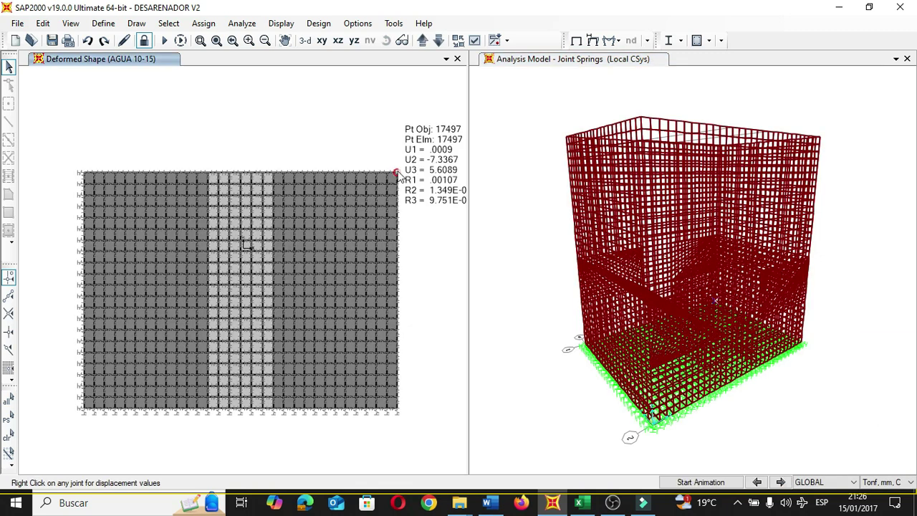
# Examine the AGUA 10-15 displacements at the slab's A-2 corner, its central area and the middle of its A and D edges
pyautogui.rightClick(84, 410)
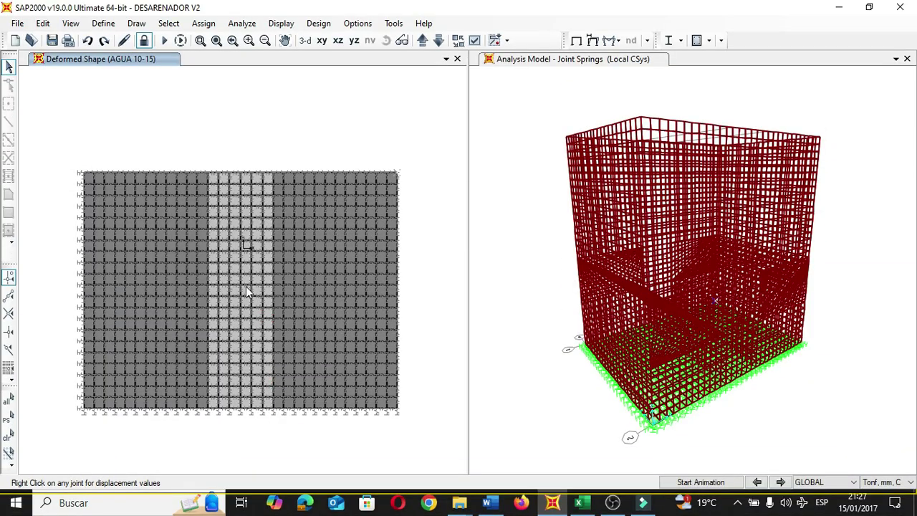
pyautogui.moveTo(238, 286)
pyautogui.moveTo(81, 284)
pyautogui.moveTo(398, 289)
pyautogui.moveTo(230, 318)
pyautogui.moveTo(85, 409)
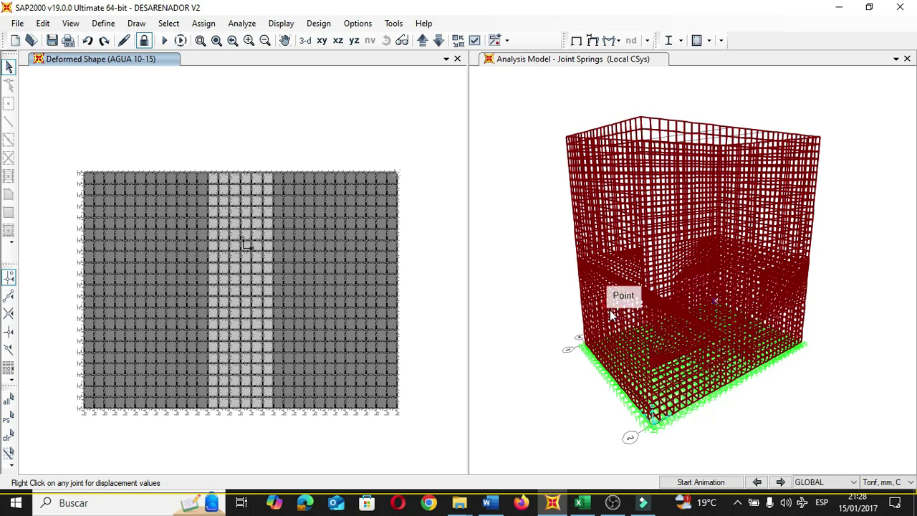
# Rotate the 3D joint springs view to look down into the tank at the foundation slab
pyautogui.click(550, 107)
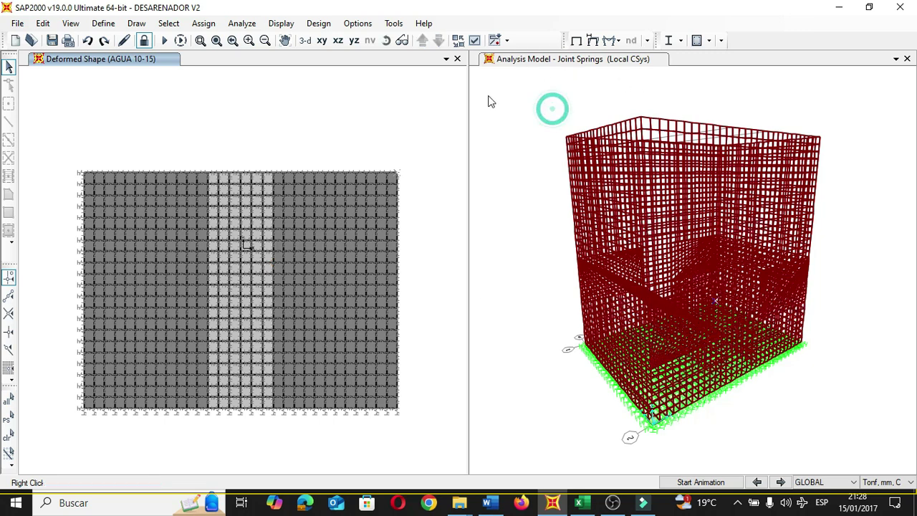
pyautogui.click(386, 40)
pyautogui.moveTo(608, 218); pyautogui.dragTo(586, 343)
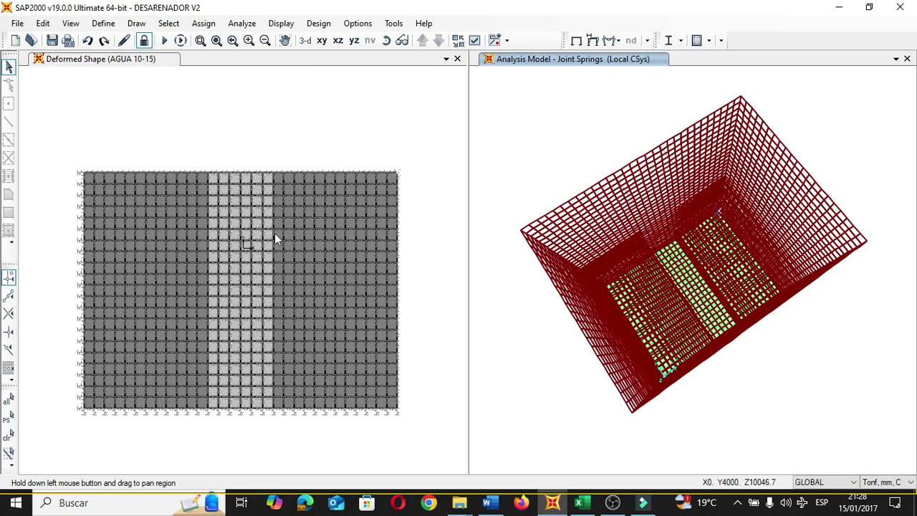